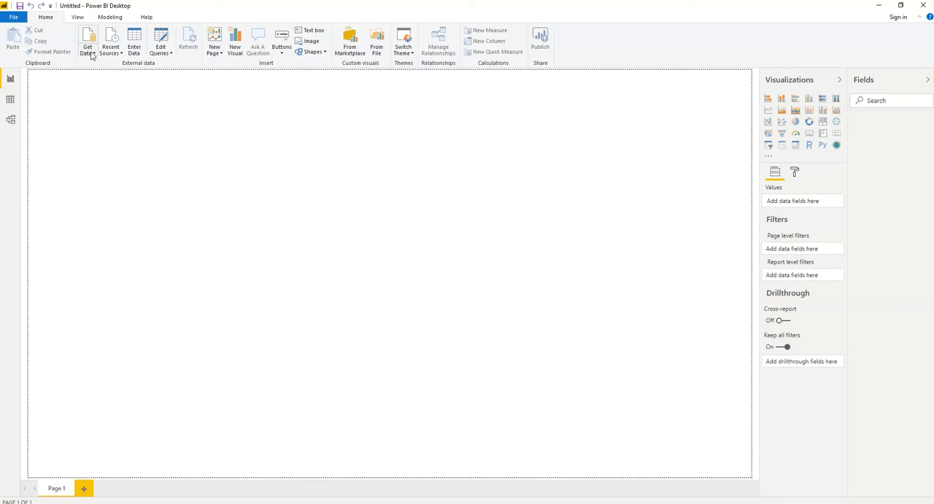
# - Connect to the Sales Data Excel workbook in the Power BI folder of the USB drive as the data source
pyautogui.click(94, 56)
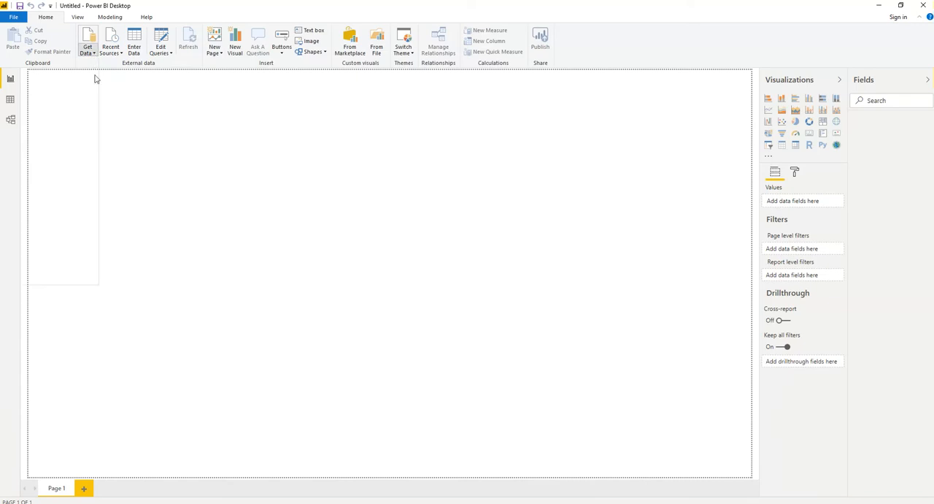
pyautogui.click(88, 39)
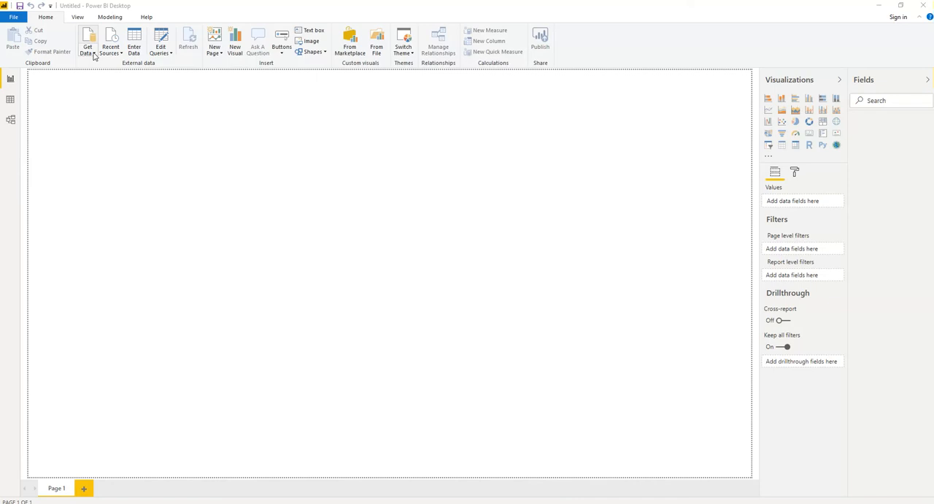
pyautogui.click(94, 56)
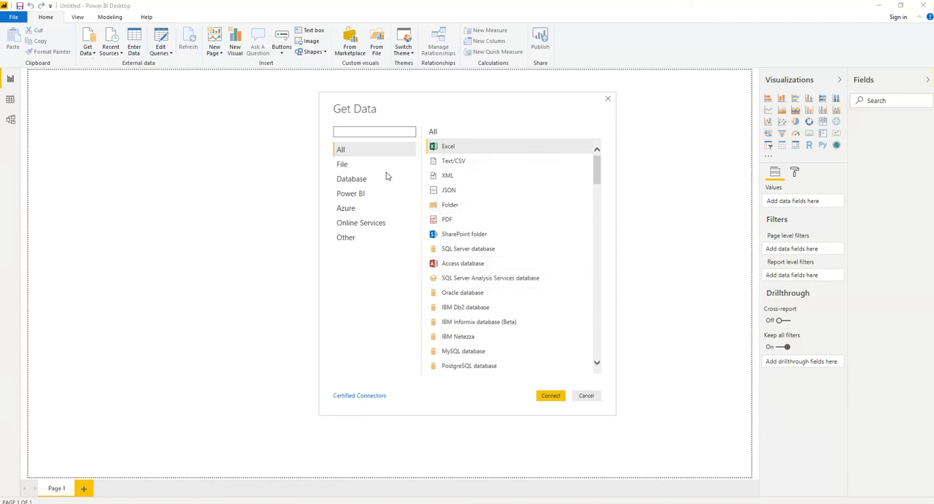
pyautogui.click(449, 150)
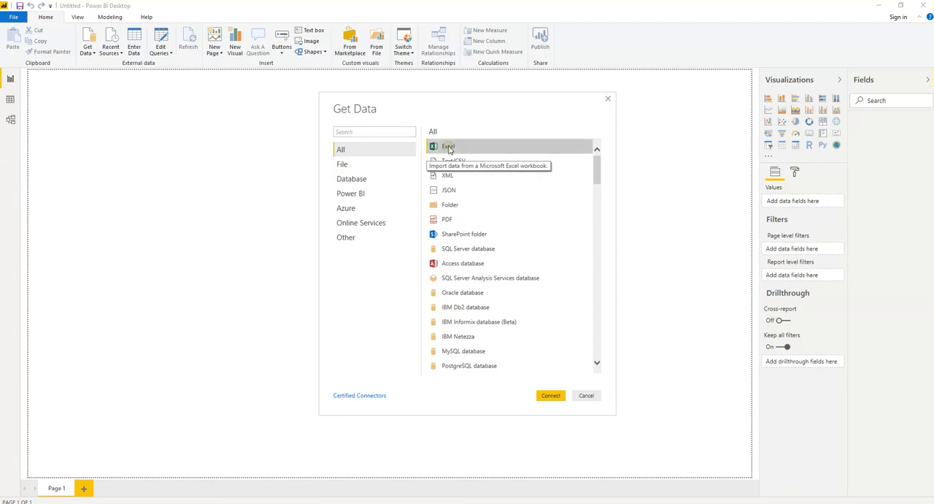
pyautogui.click(550, 397)
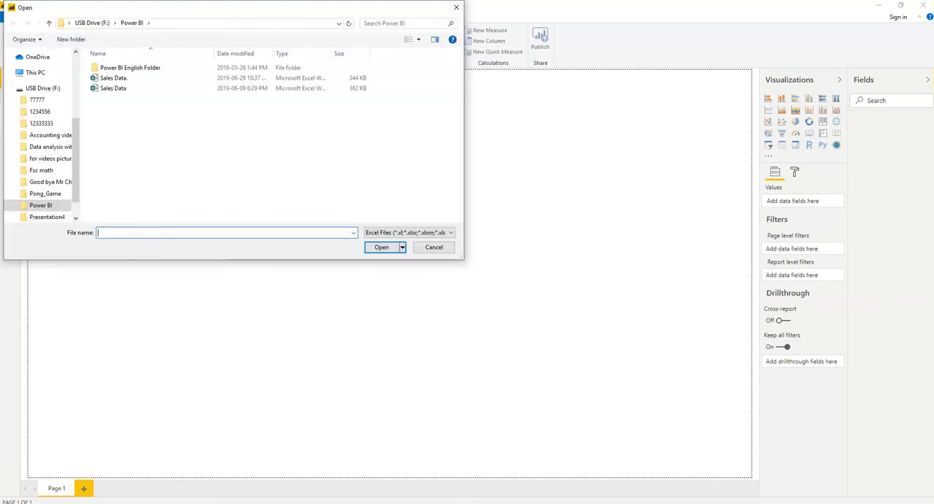
pyautogui.doubleClick(115, 78)
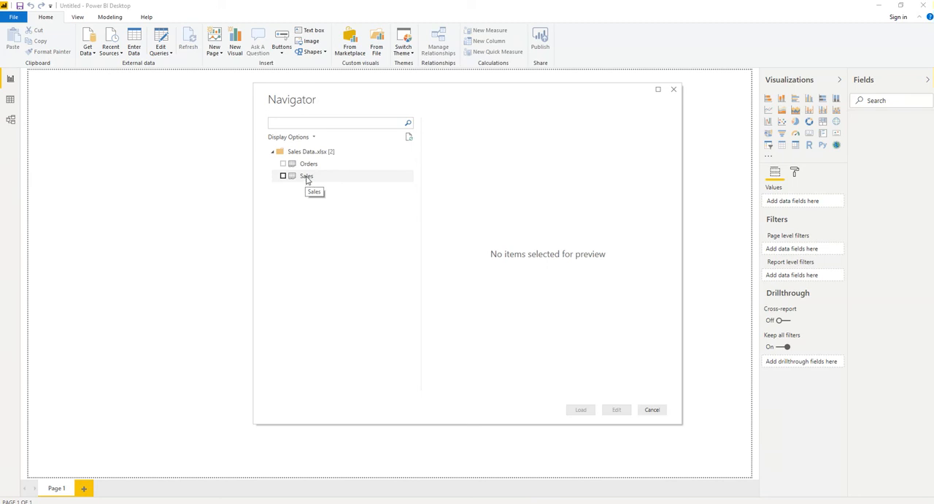
# - Load only the Sales table of the Sales Data workbook into the report
pyautogui.click(282, 178)
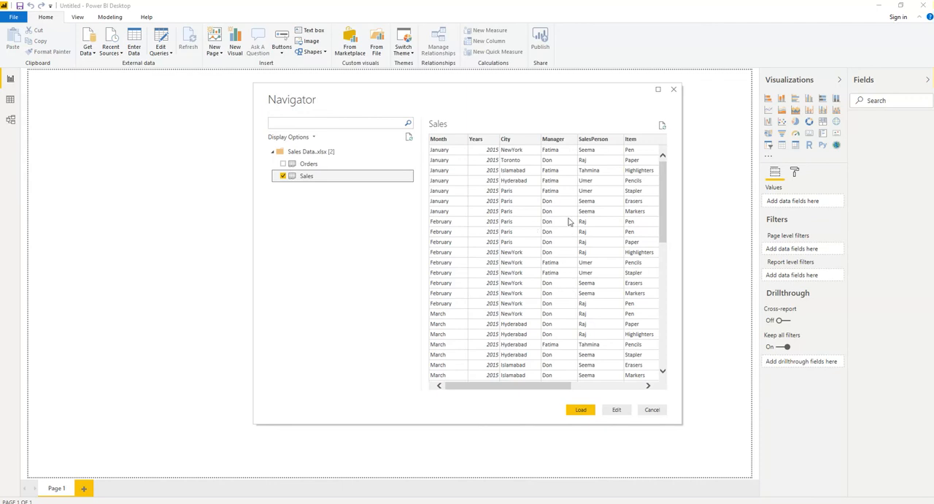
pyautogui.click(581, 413)
pyautogui.click(581, 412)
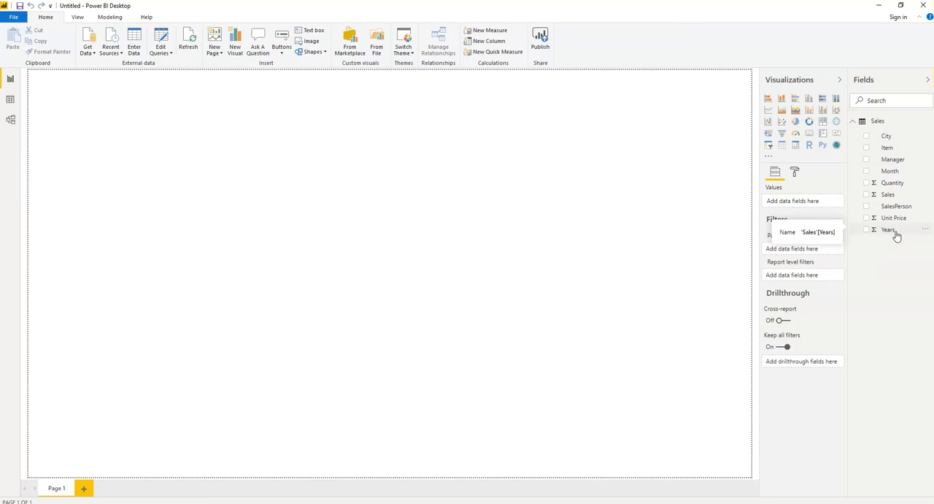
# - In the data view, rename the Sales table to "Sales 1" and expand its list of fields
pyautogui.click(10, 100)
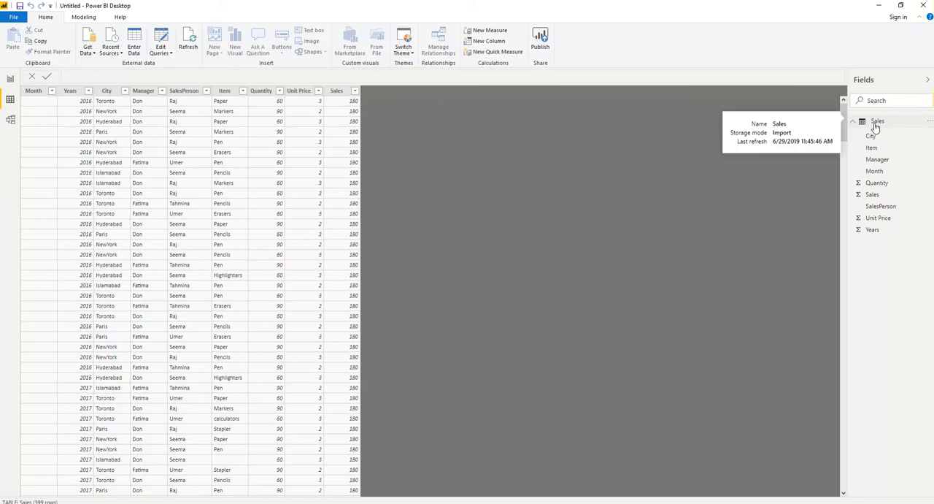
pyautogui.click(929, 123)
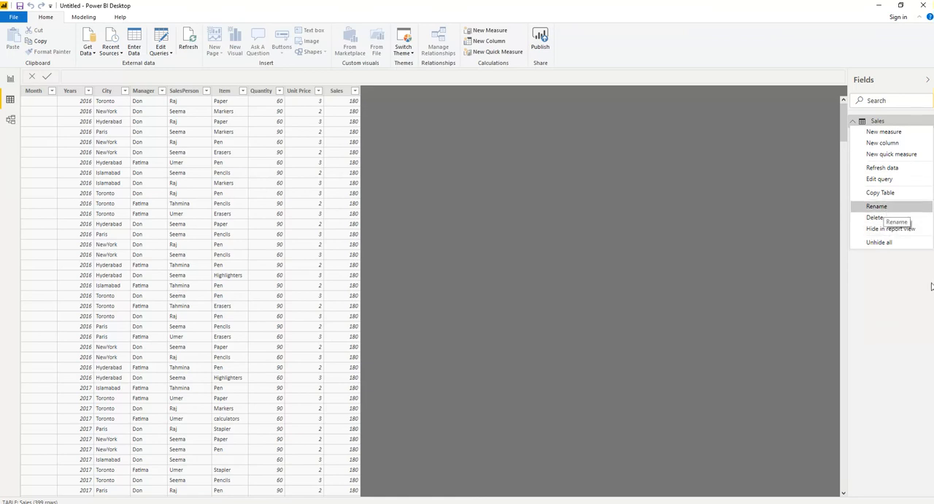
pyautogui.click(873, 207)
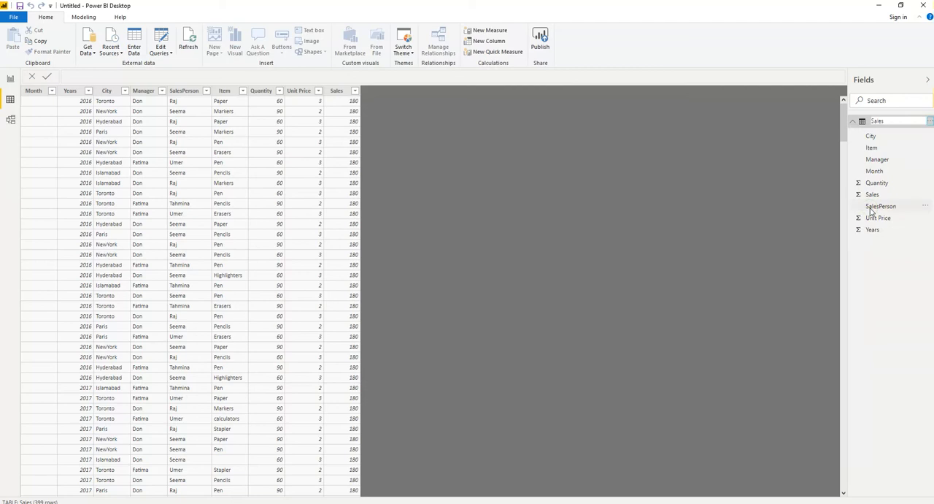
pyautogui.click(891, 121)
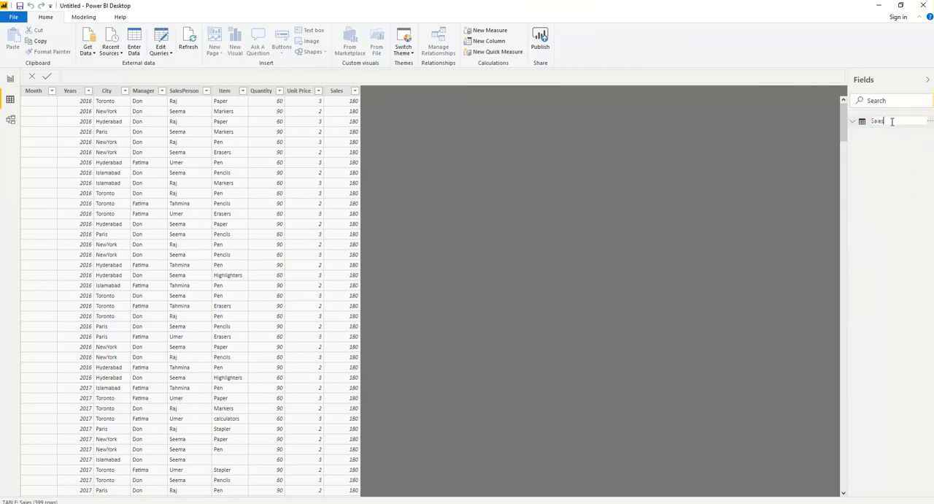
pyautogui.write('T')
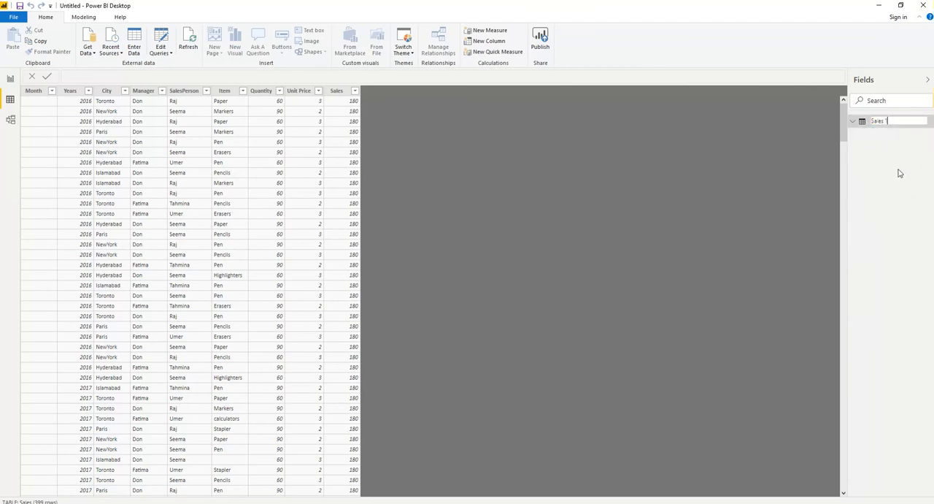
pyautogui.press('Return')
pyautogui.click(853, 124)
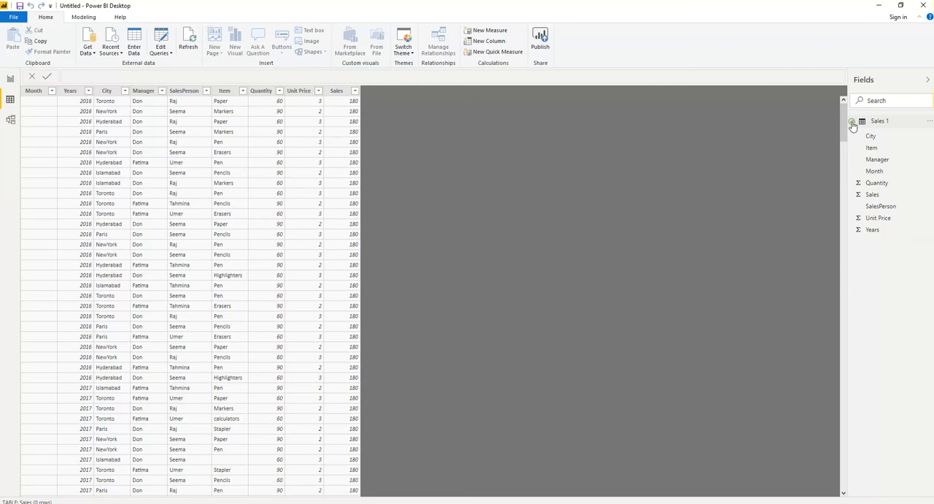
pyautogui.click(854, 126)
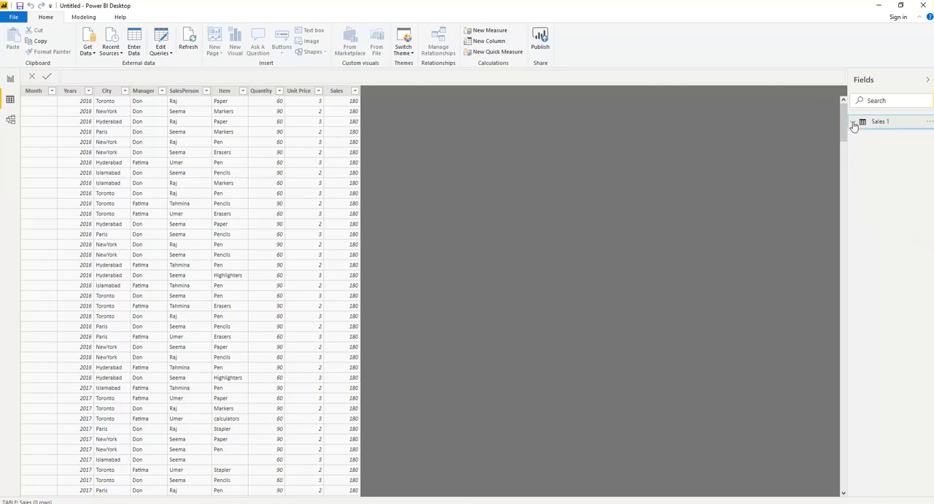
pyautogui.click(853, 126)
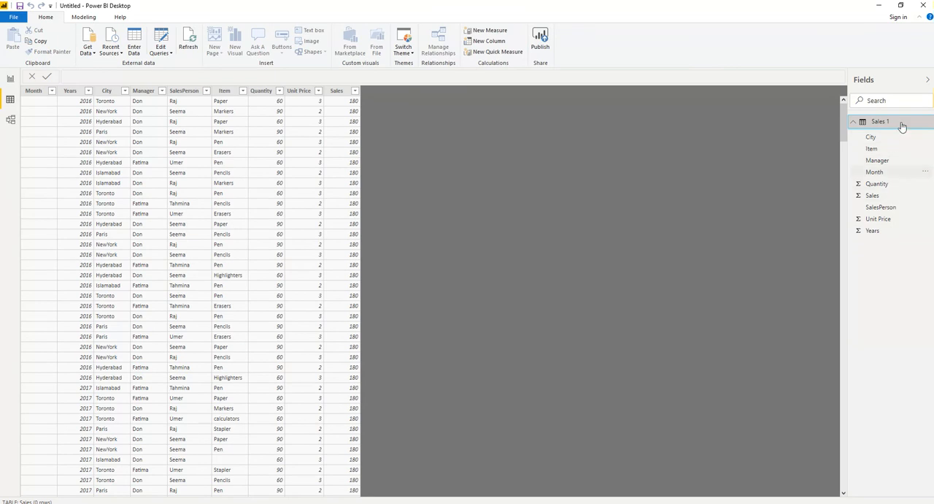
# - Look through the options offered for the Sales 1 table and its Item field, and return to the report view
pyautogui.click(930, 122)
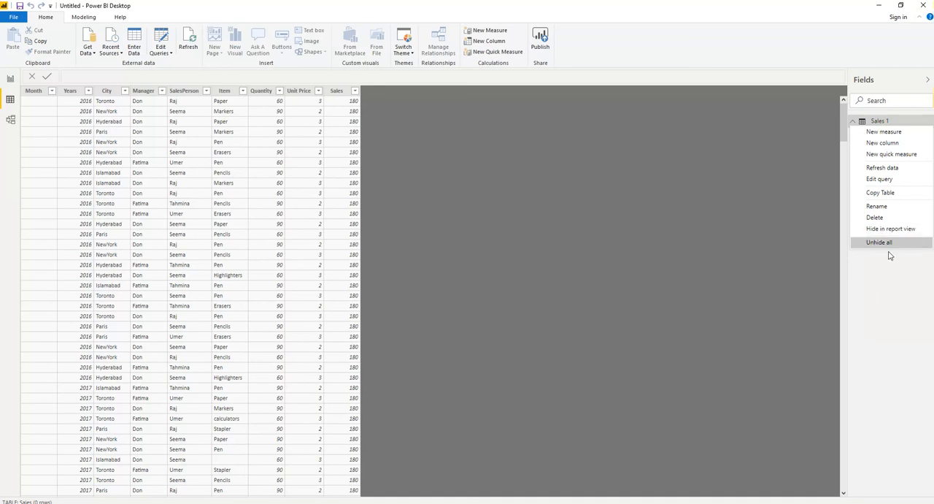
pyautogui.click(899, 292)
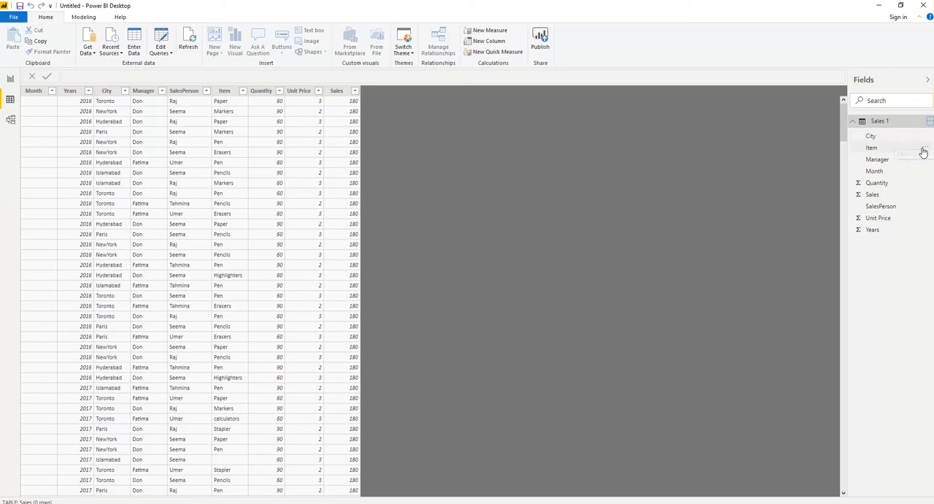
pyautogui.click(923, 151)
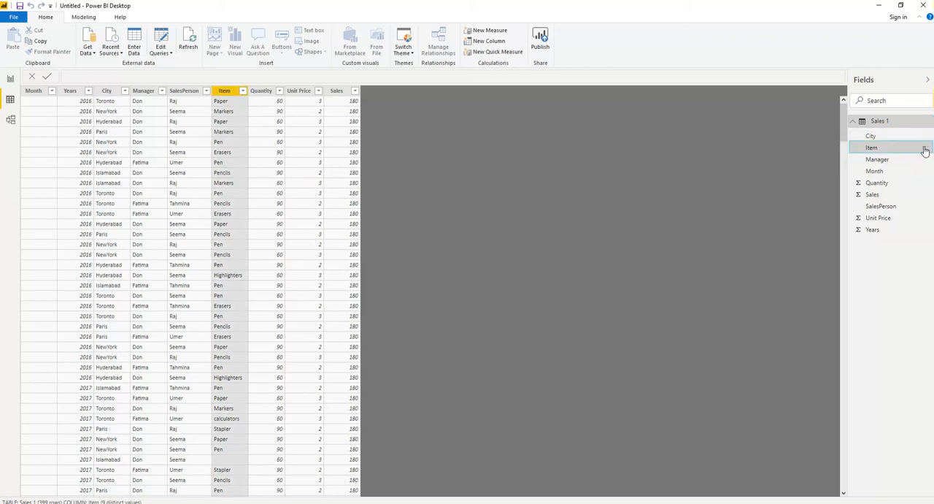
pyautogui.click(925, 149)
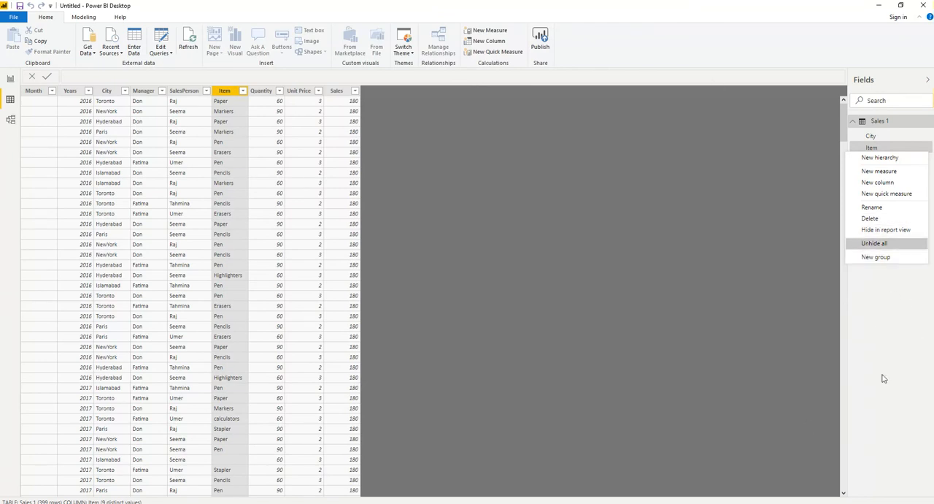
pyautogui.click(11, 80)
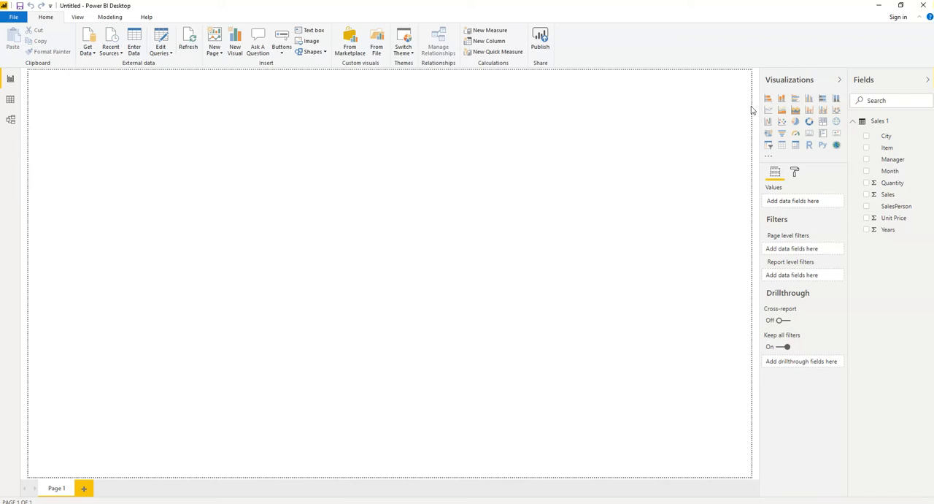
# - Create a visual of Sales by Month and try it as a pie, line, stacked column and 100% stacked bar chart
pyautogui.click(867, 172)
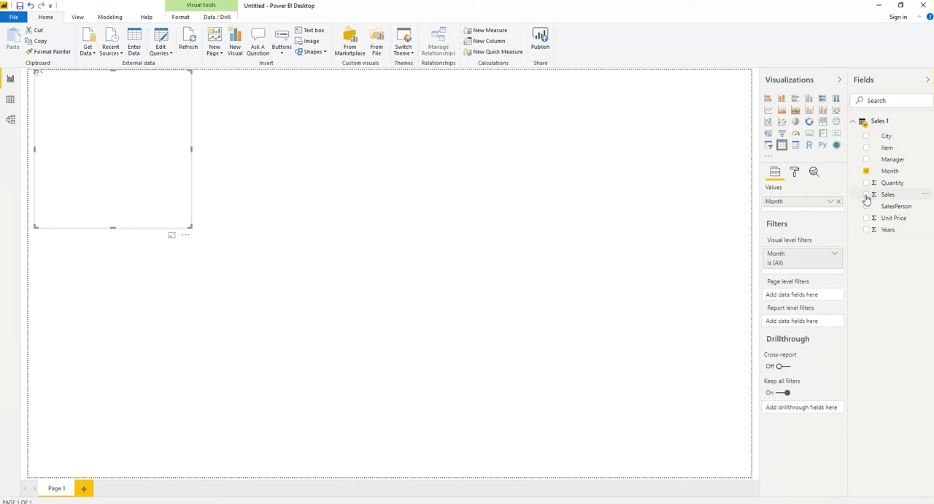
pyautogui.click(866, 196)
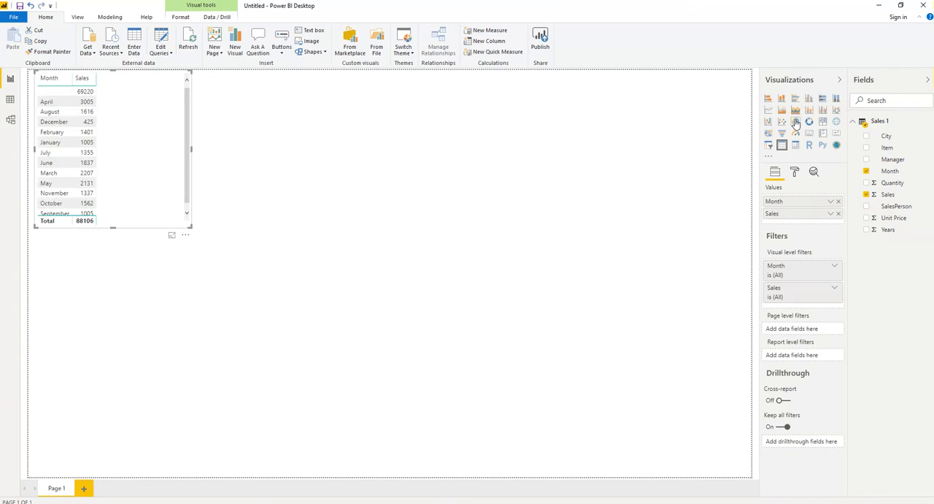
pyautogui.click(795, 122)
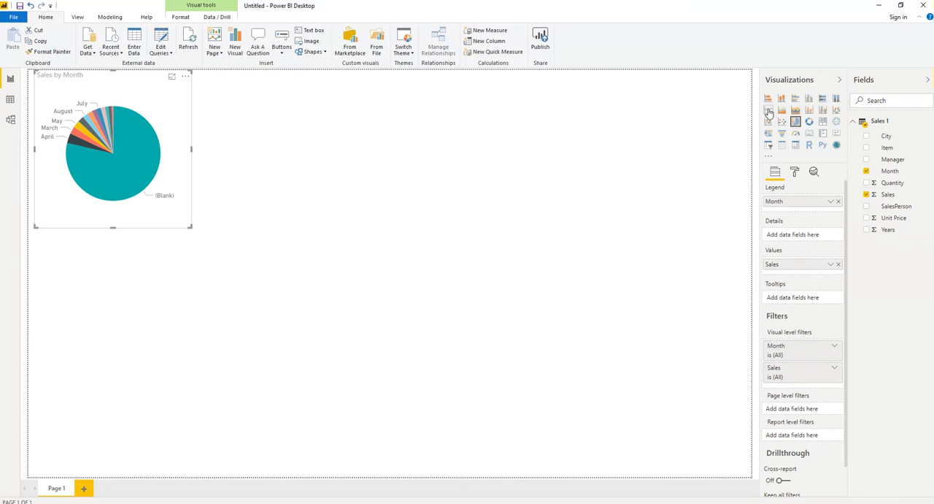
pyautogui.click(769, 110)
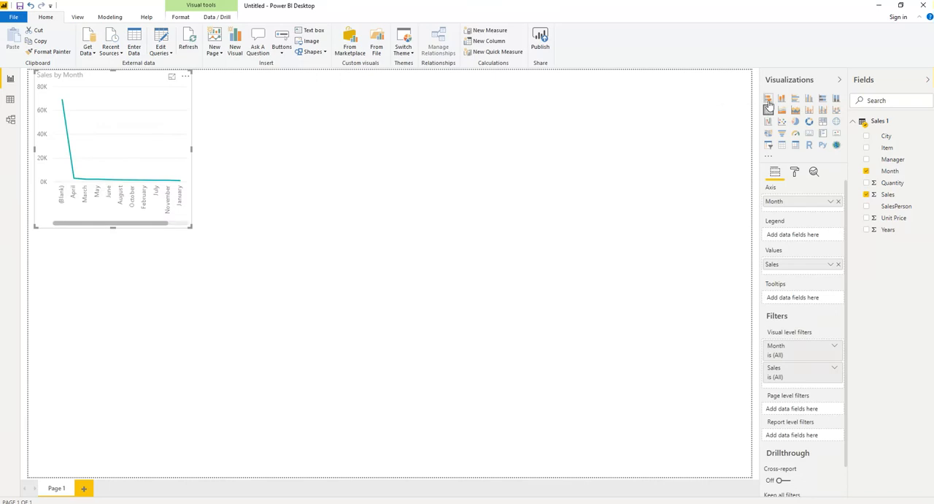
pyautogui.click(782, 100)
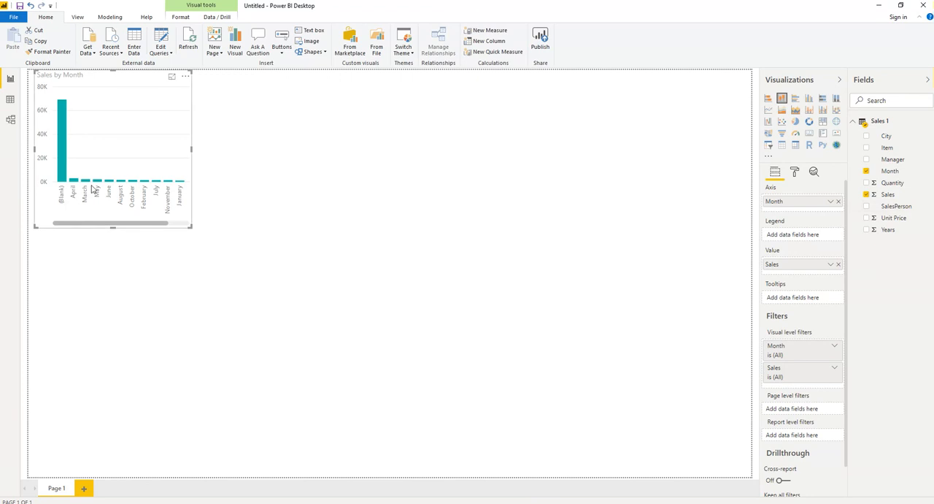
pyautogui.click(822, 100)
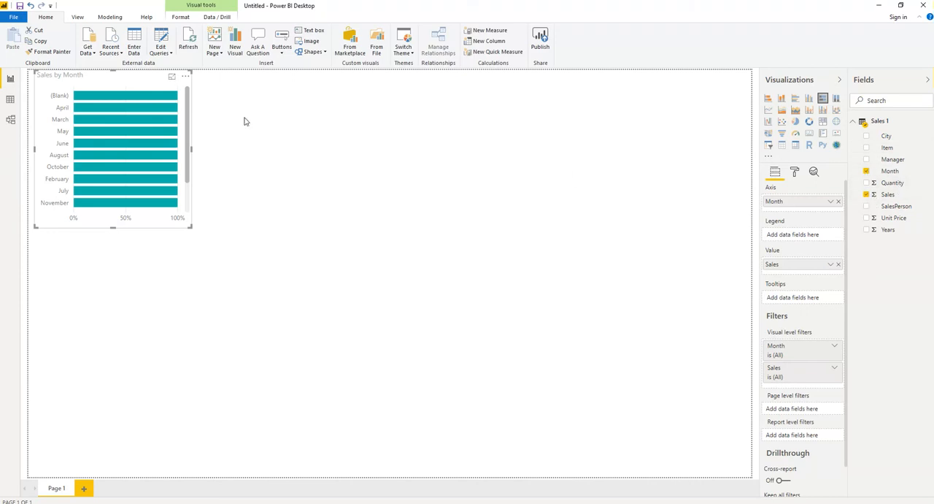
# - Enlarge the Sales by Month bar chart to about half the page width and delete it
pyautogui.moveTo(190, 227); pyautogui.dragTo(199, 232)
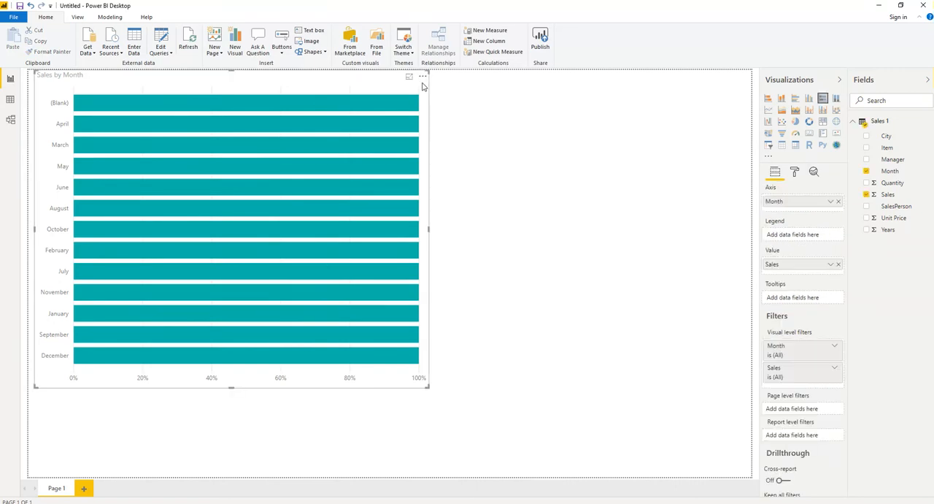
pyautogui.click(422, 85)
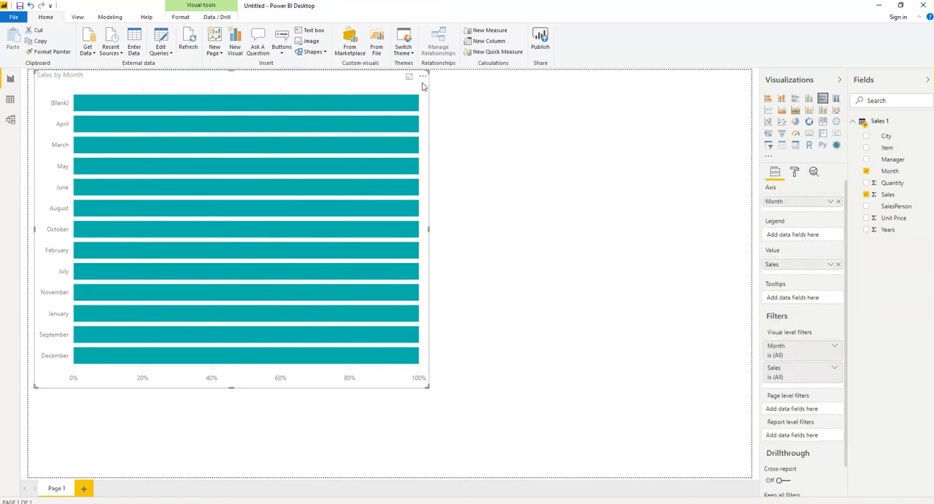
pyautogui.press('Delete')
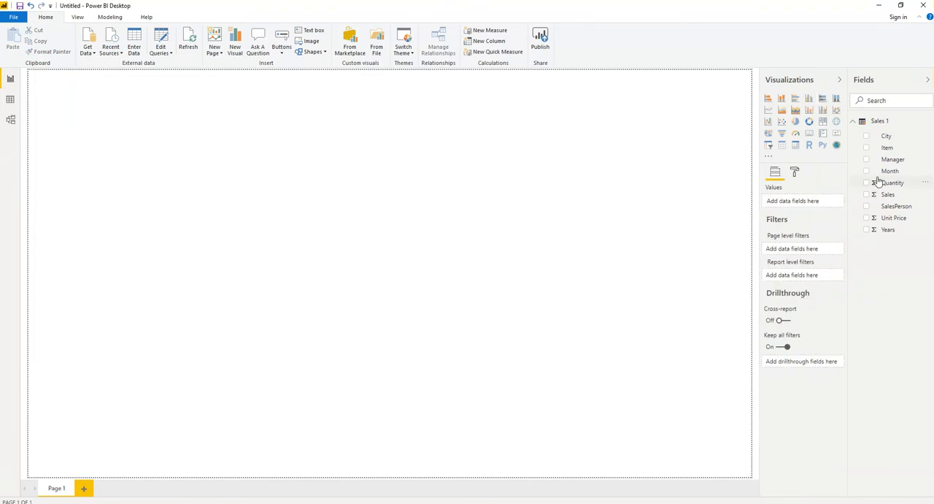
# - Create a visual of Sales by City and convert it from a map to a donut chart
pyautogui.click(866, 137)
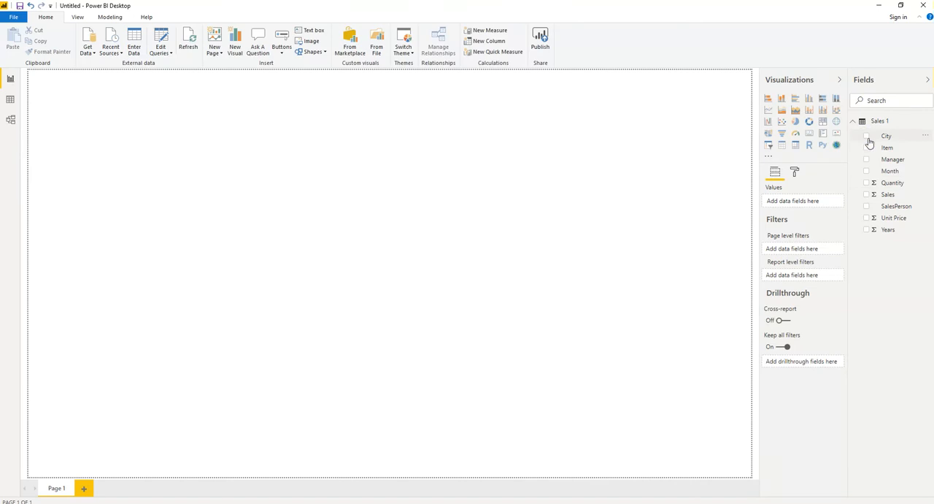
pyautogui.click(867, 195)
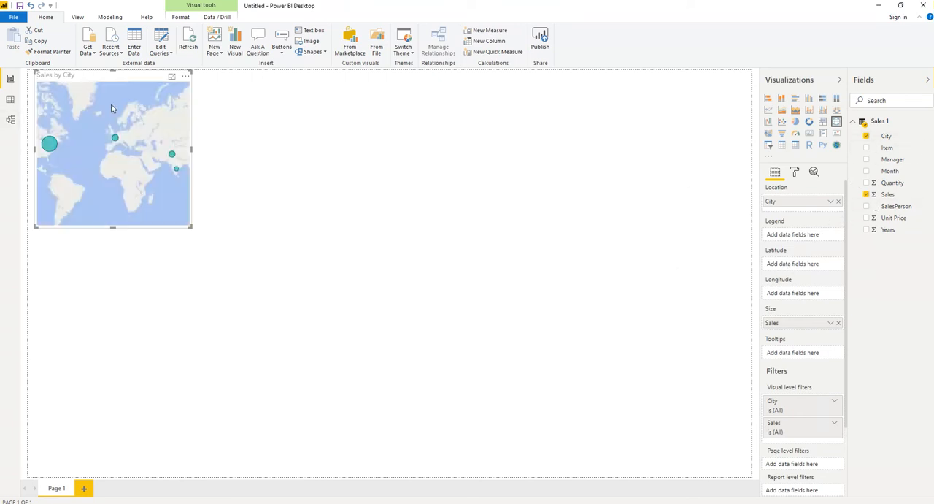
pyautogui.click(810, 122)
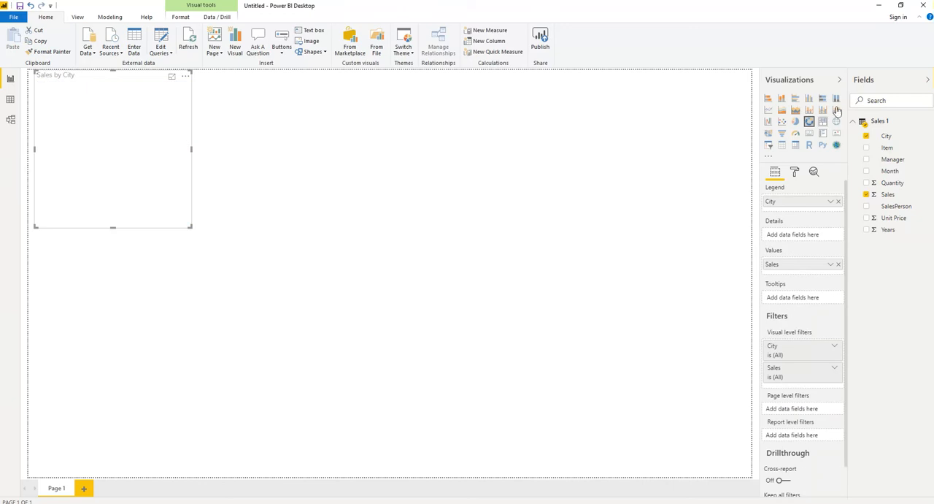